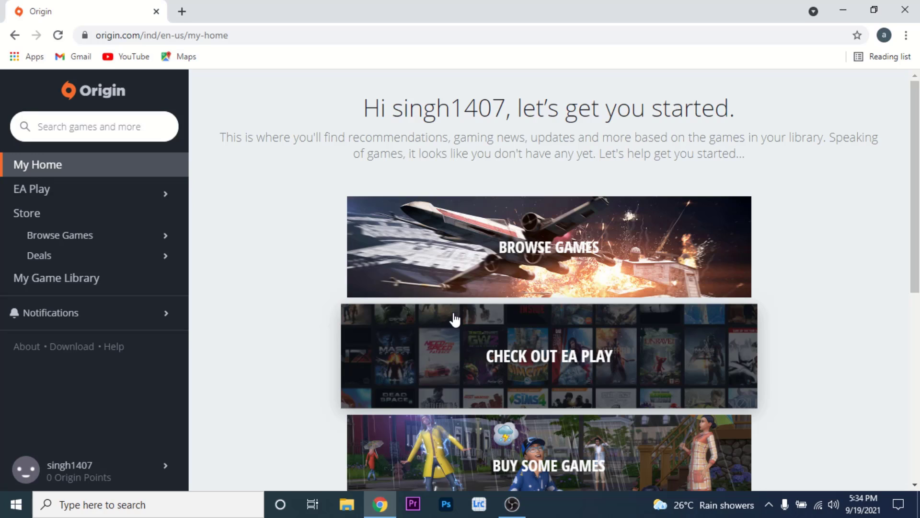
Step: Go to EA Account and Billing from the account menu and reach the Security settings
click(129, 477)
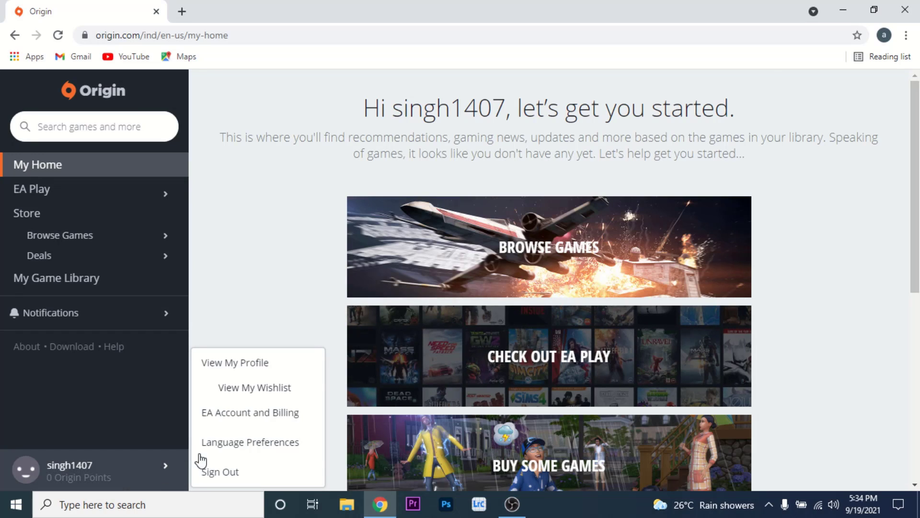
click(232, 417)
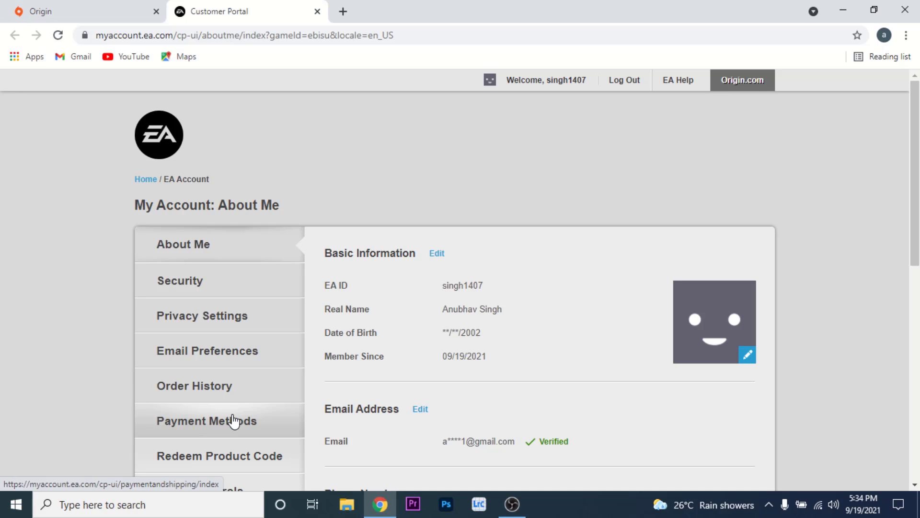
click(195, 285)
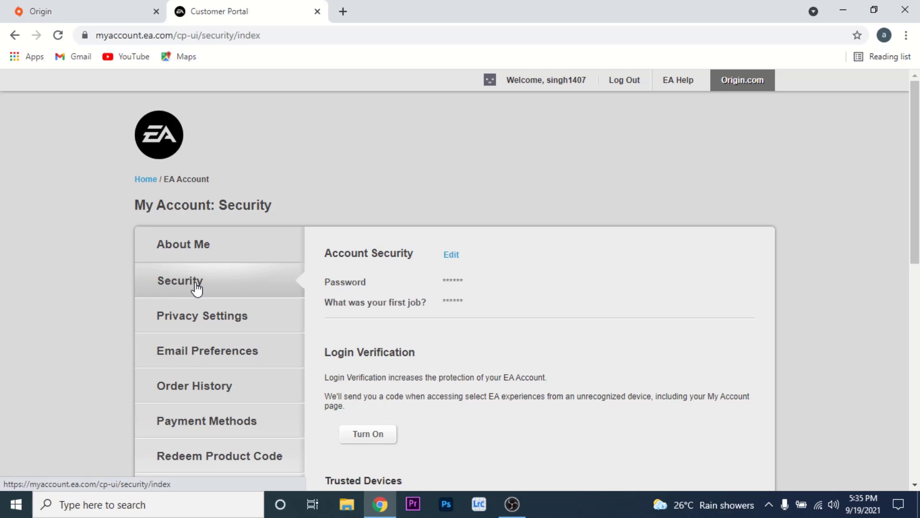
Step: Edit Account Security, have the security code emailed, enter it and submit the verification
click(452, 256)
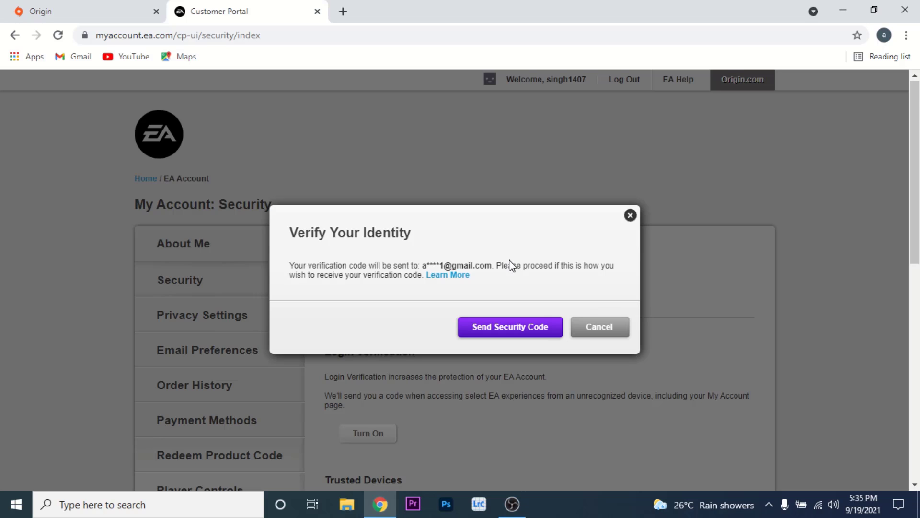
click(518, 327)
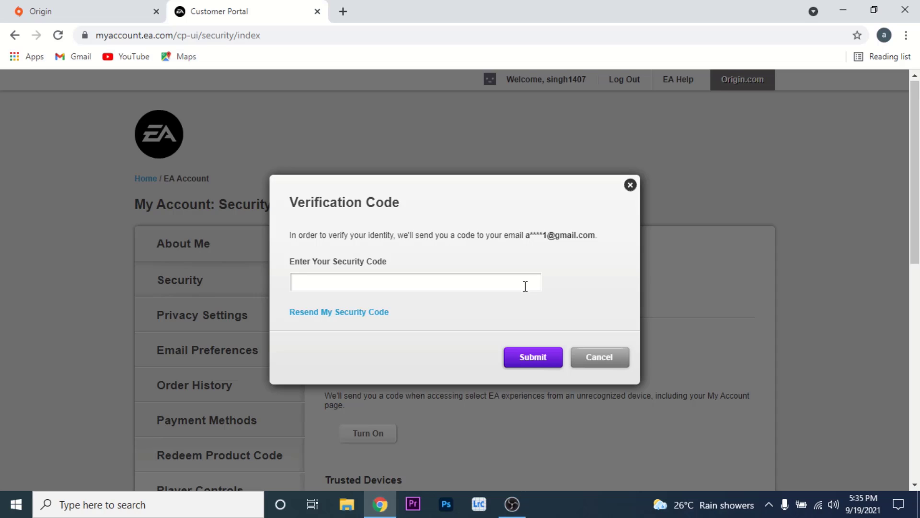
click(525, 286)
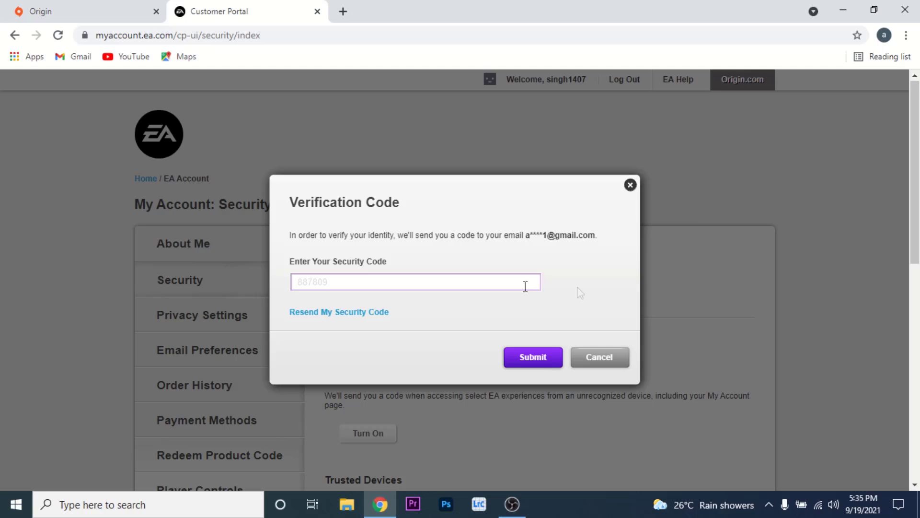
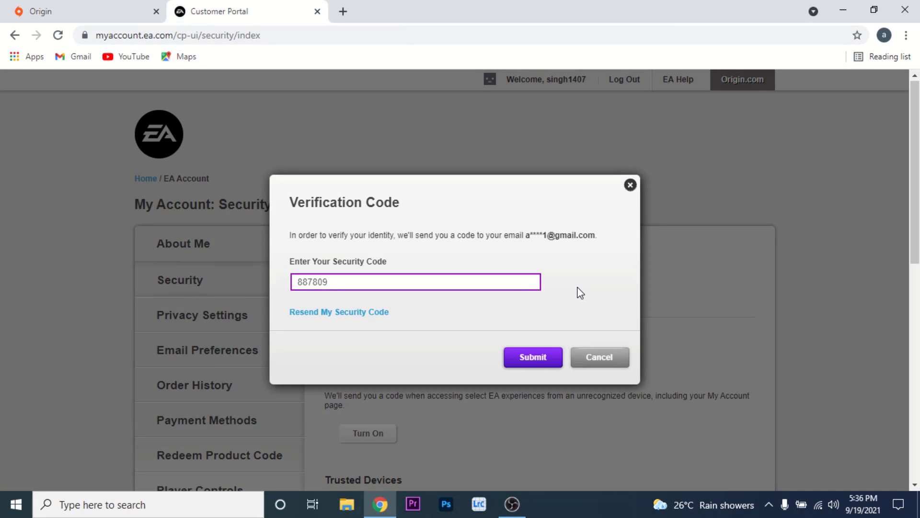
click(533, 357)
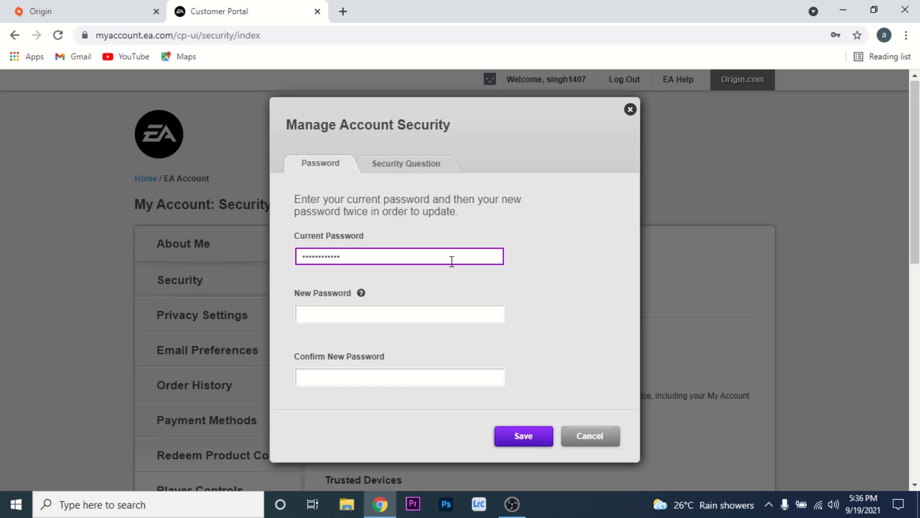
Step: Enter the new password and its confirmation, then save the password change
click(436, 310)
text(*************)
key(Tab)
text(*************)
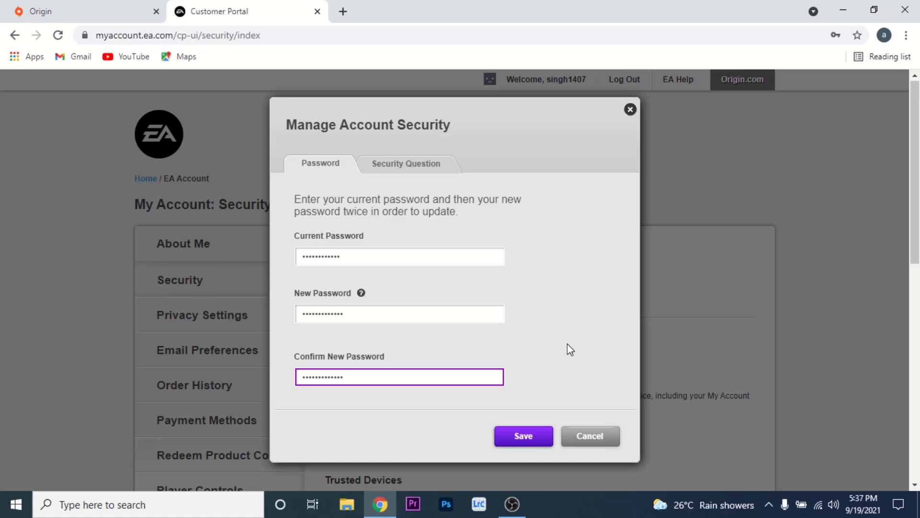
click(540, 437)
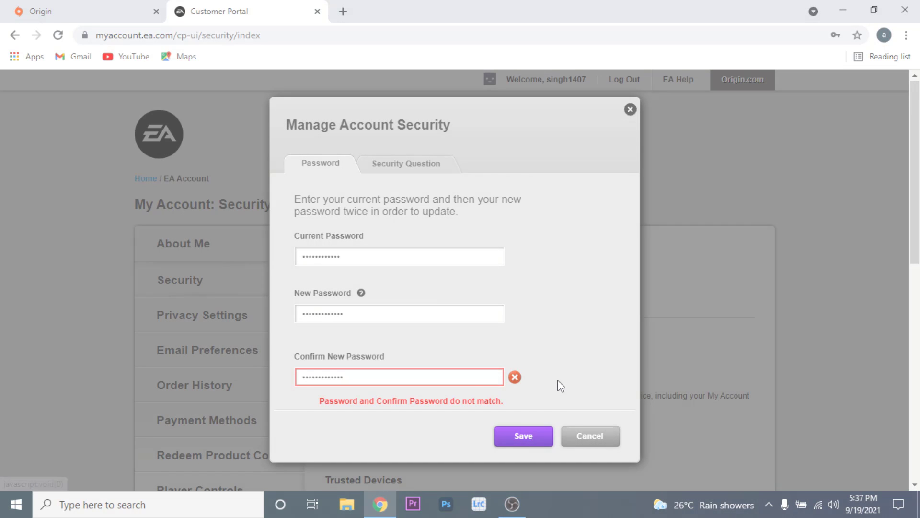